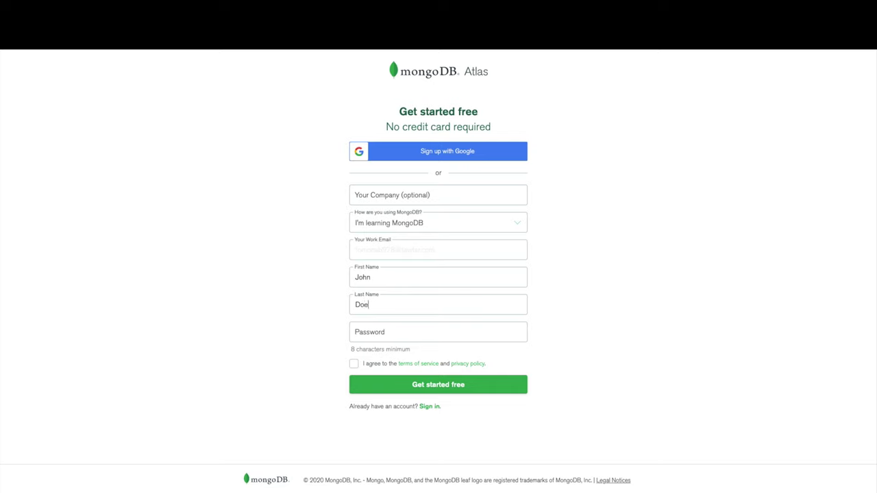
Enter the account password, accept the terms and privacy policy, and submit the sign-up form
key(Tab)
text(************)
click(354, 364)
click(405, 389)
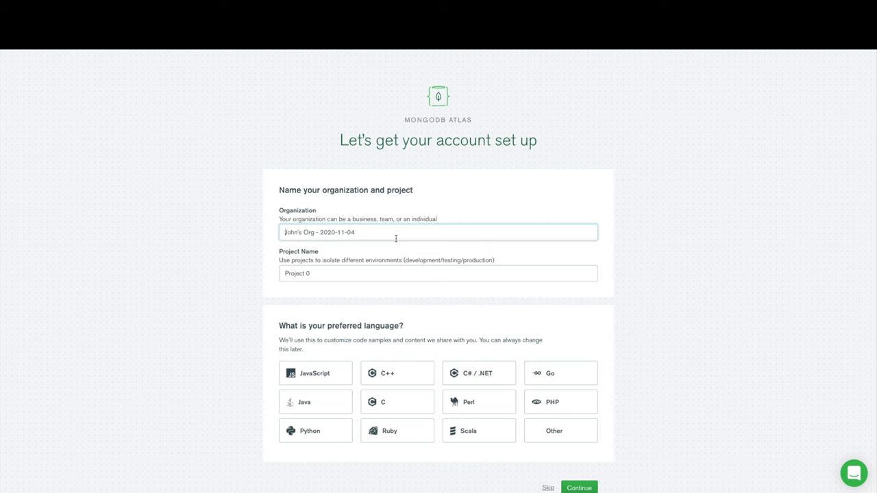
Replace the default organization name with 'Personal Projects'
key(Home)
text(Perso)
key(ctrl+a)
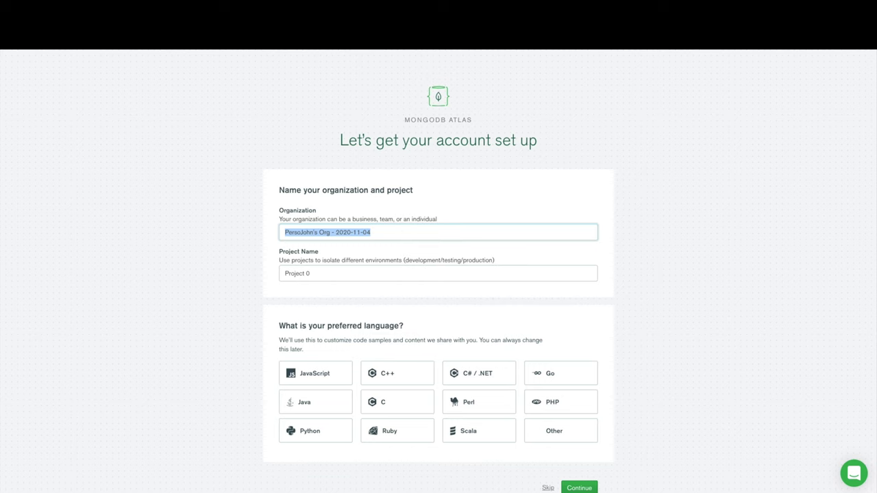
key(BackSpace)
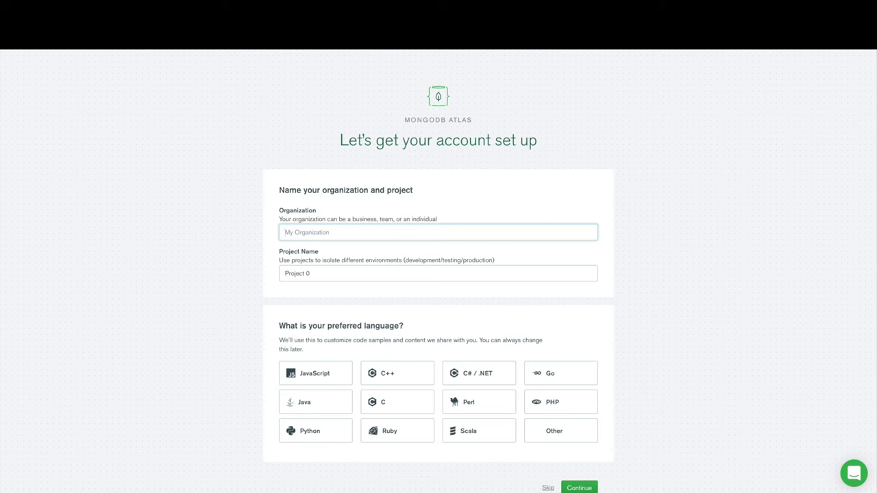
text(Personal Projects)
Enter 'blog_dev' as the project name
key(Tab)
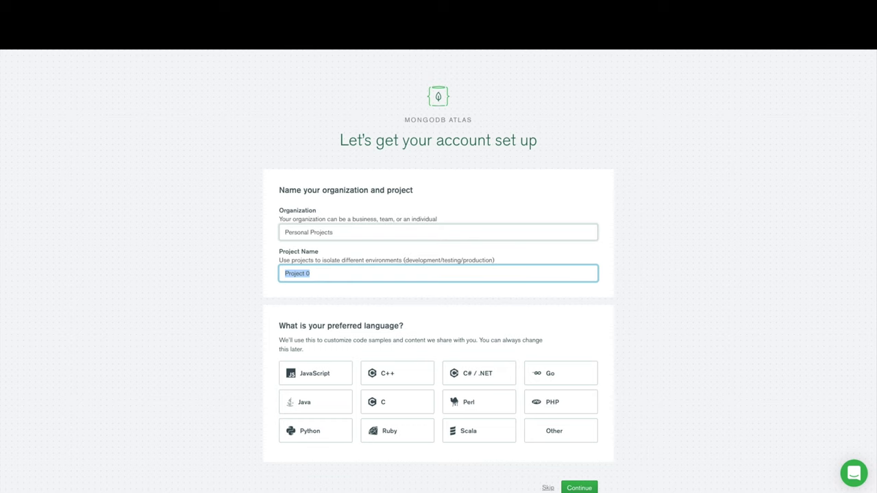
text(blog_dev)
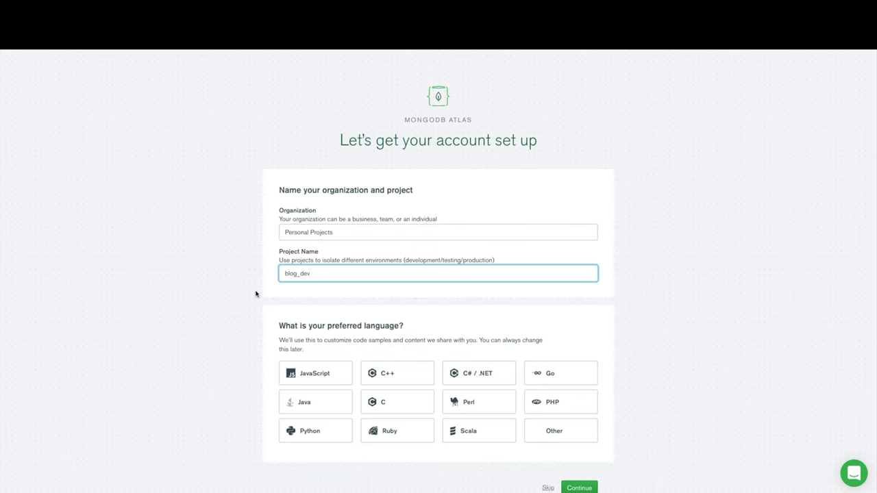
scroll(255, 294, down, 1)
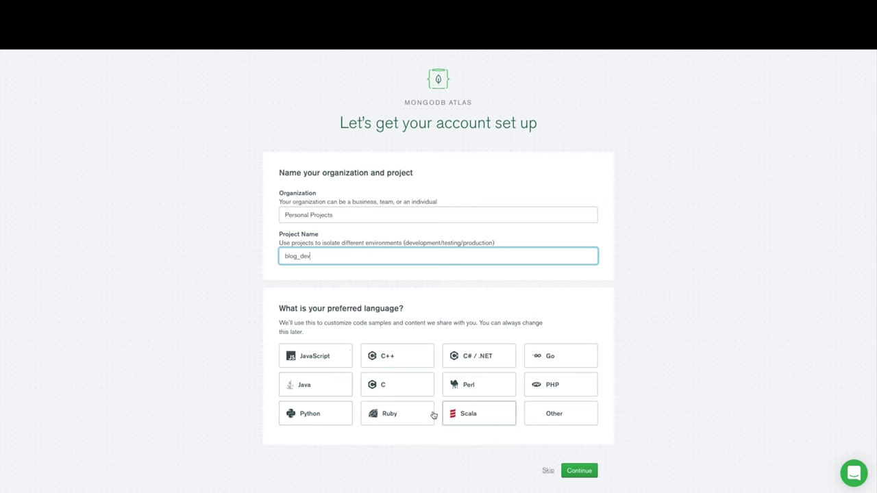
Choose JavaScript as the preferred language and continue to the cluster choice page
click(302, 365)
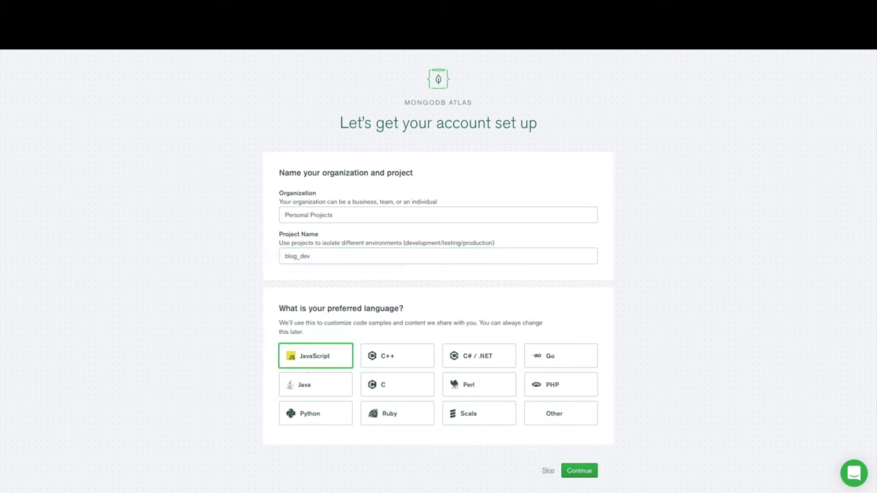
click(578, 471)
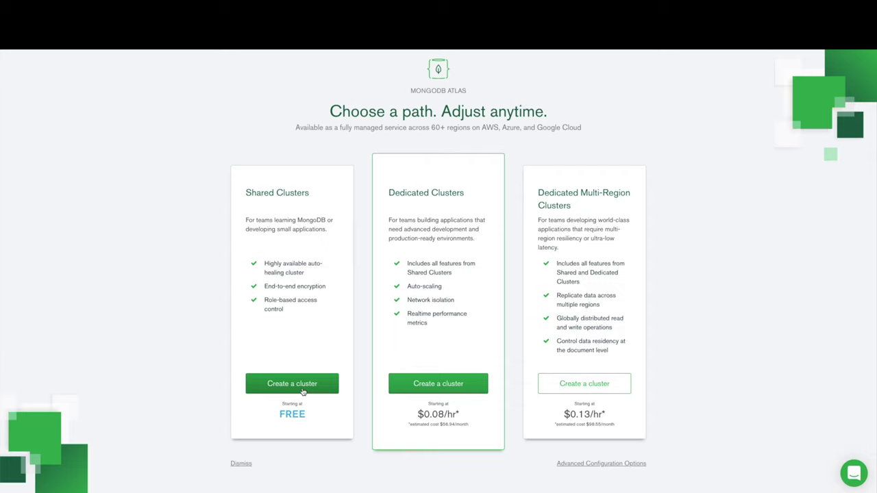
Create a shared cluster, comparing Google Cloud and Azure, then host it on AWS Frankfurt (eu-central-1)
click(302, 389)
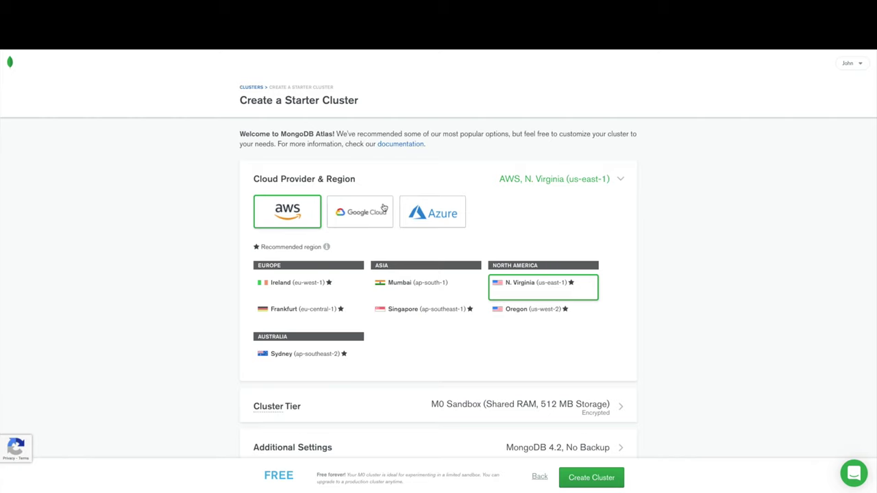
click(388, 224)
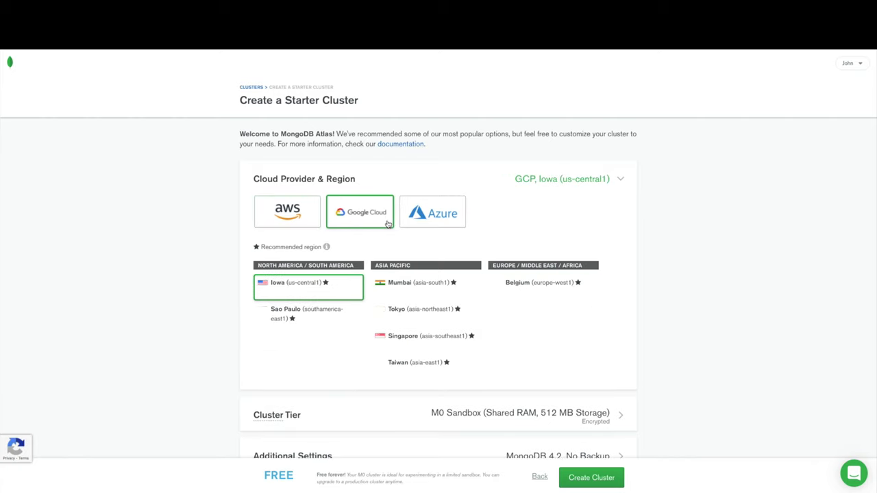
click(426, 224)
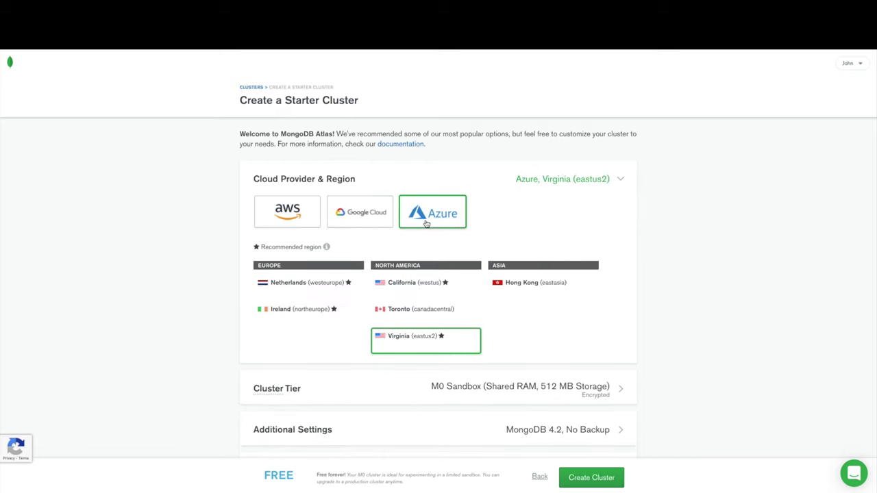
click(303, 226)
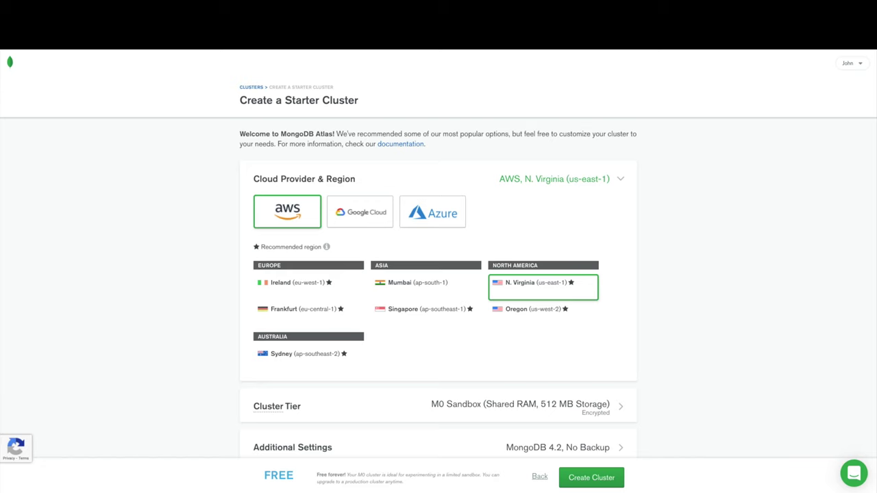
click(266, 321)
Expand the Cluster Tier section and keep the free M0 Sandbox (512 MB) tier
scroll(267, 320, down, 2)
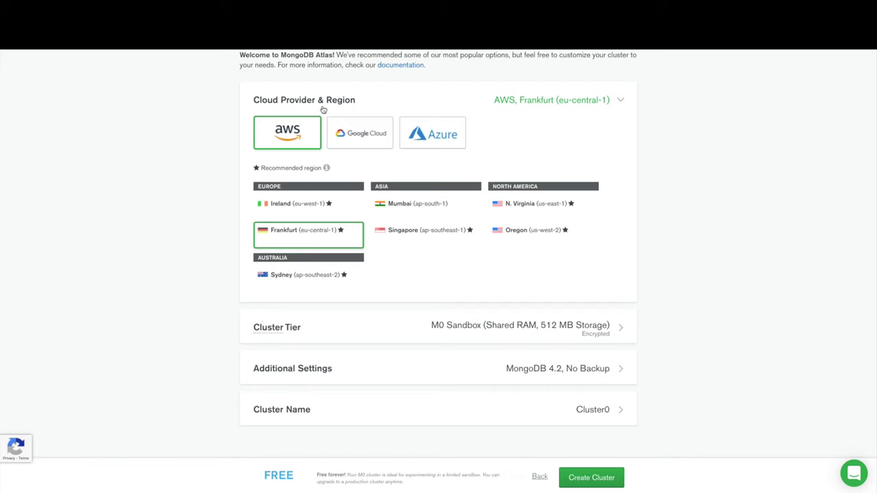
mouse_move(326, 169)
click(617, 329)
scroll(617, 329, down, 2)
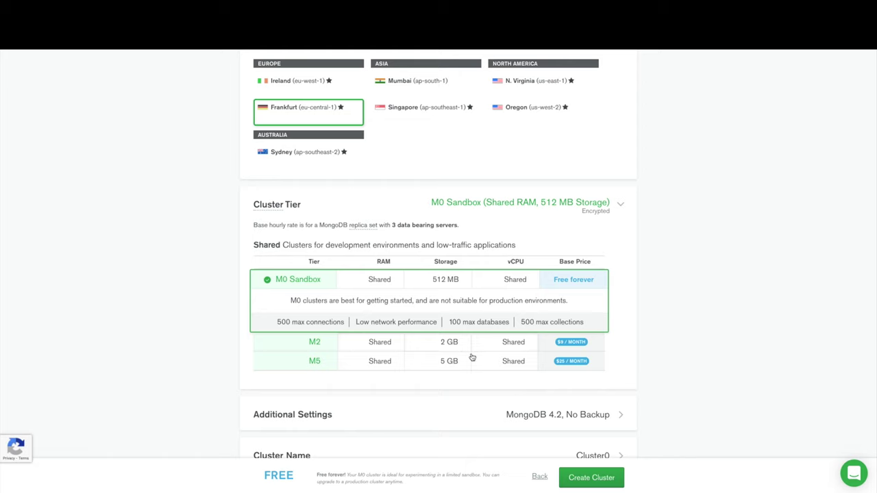
Expand Additional Settings and confirm MongoDB 4.2 with backup turned off
scroll(473, 374, down, 1)
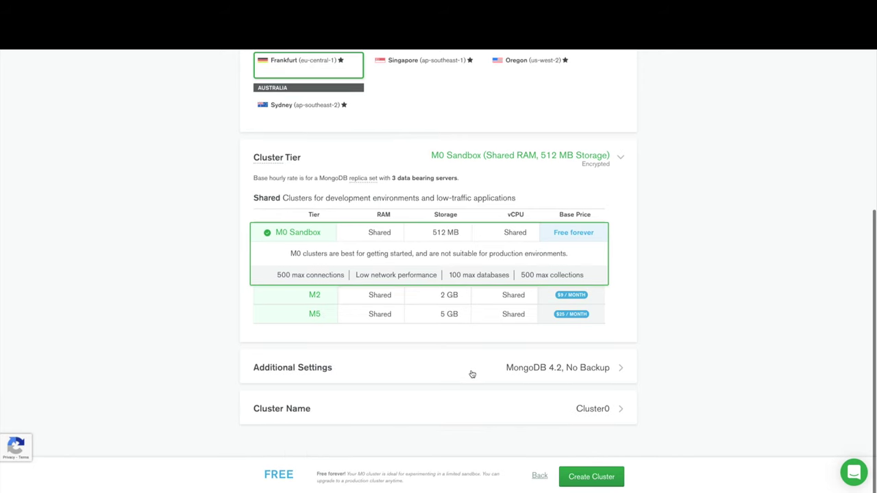
click(473, 374)
scroll(472, 375, down, 1)
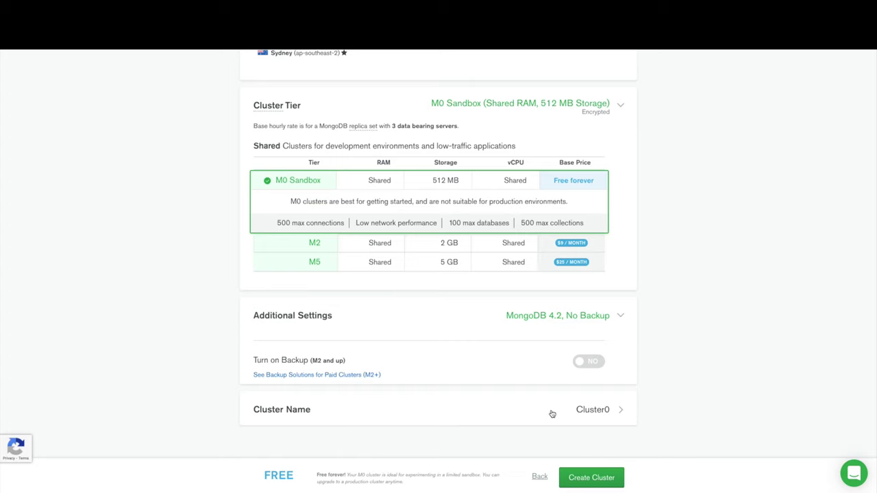
Rename the cluster from Cluster0 to 'Blog' and create it
click(591, 411)
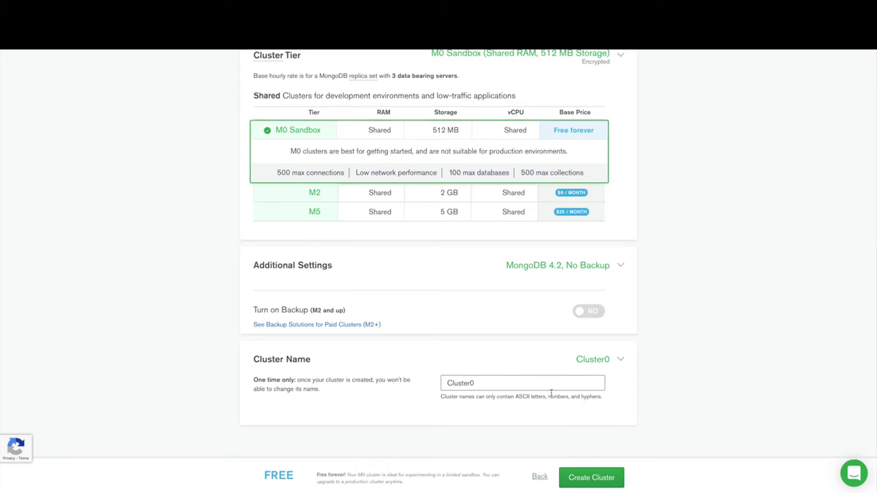
double_click(530, 385)
text(Blog)
click(585, 478)
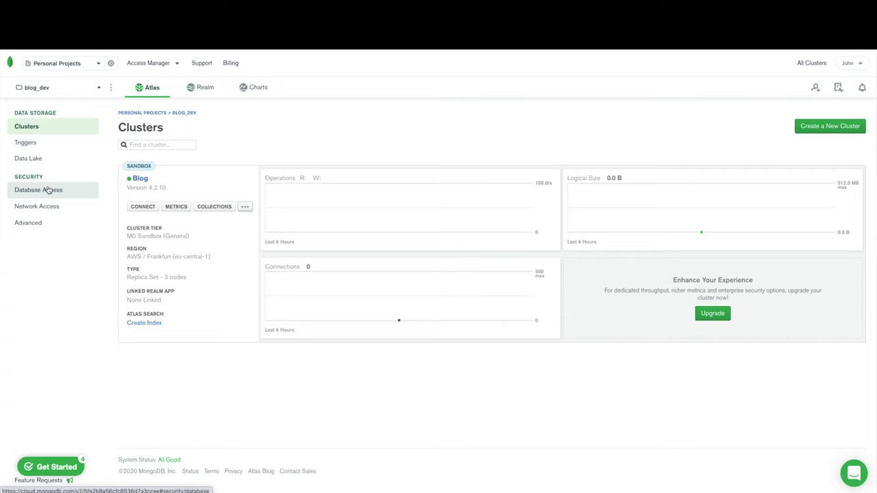
Open Database Access and begin adding a new database user
click(49, 190)
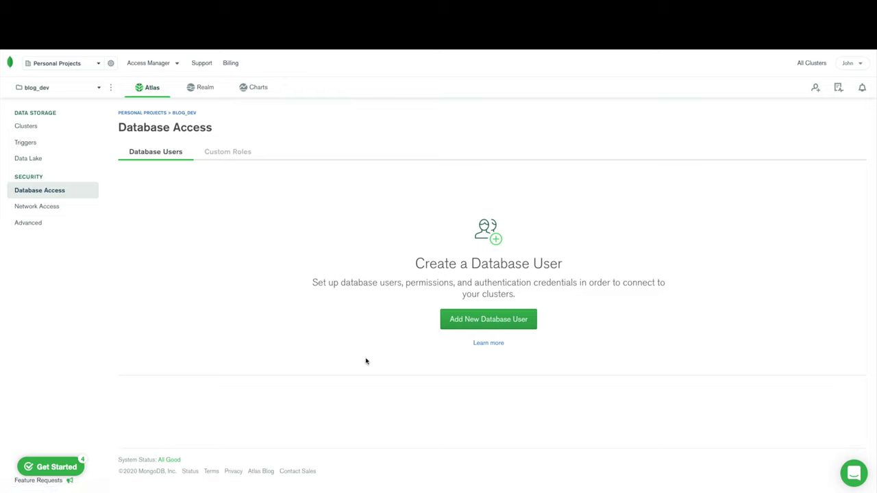
click(485, 320)
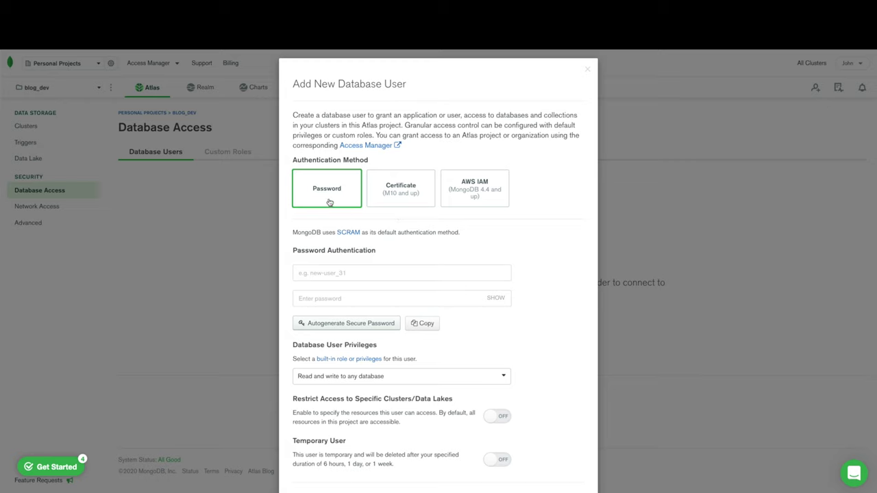
Set username 'blog_admin', replace the typed password with an autogenerated secure one, and copy it
scroll(329, 203, down, 1)
text(blog)
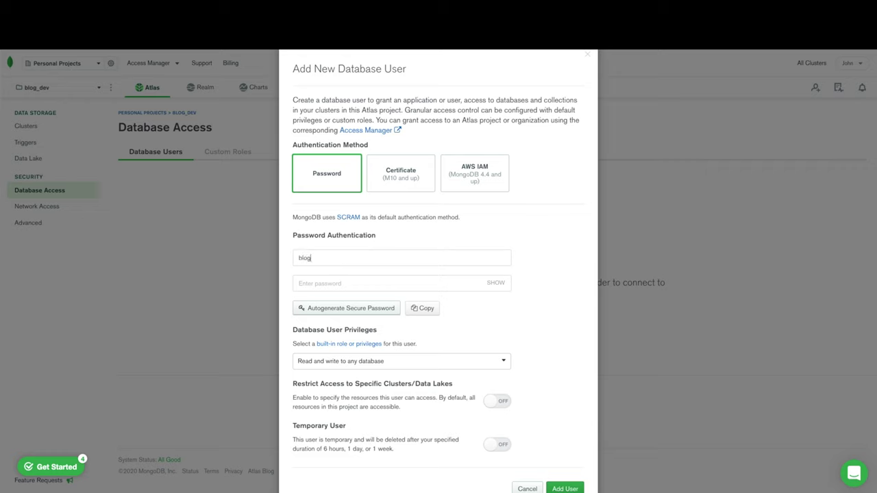
text(_admin)
text(**********)
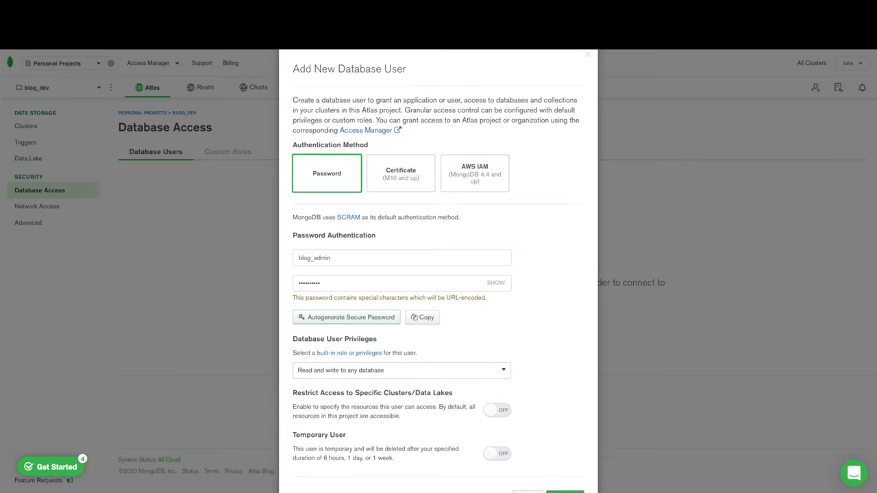
key(BackSpace)
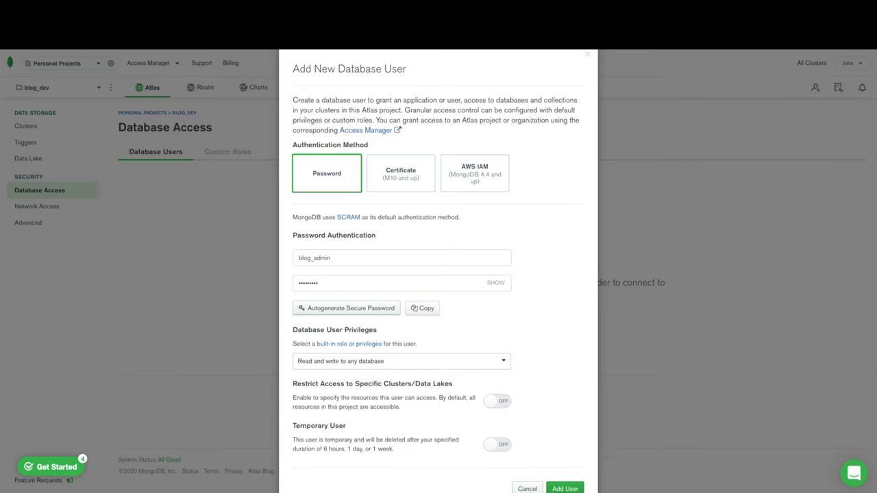
click(368, 309)
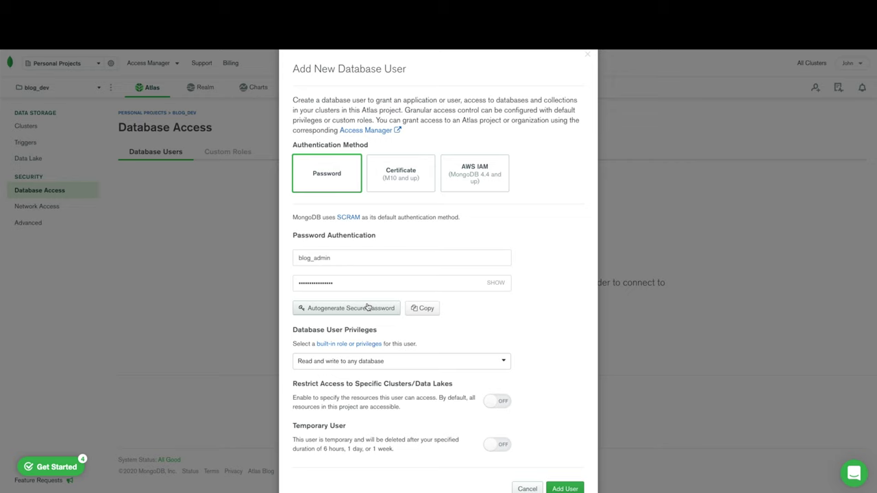
click(417, 309)
scroll(439, 333, down, 1)
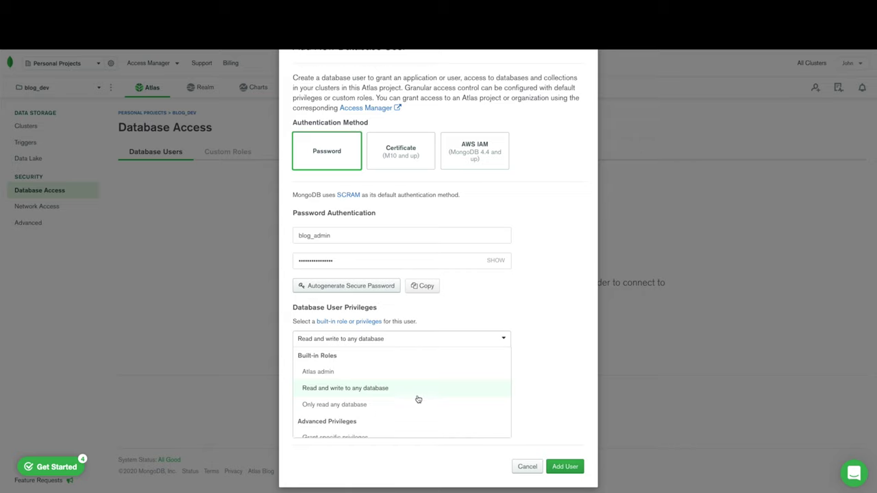
scroll(418, 400, down, 1)
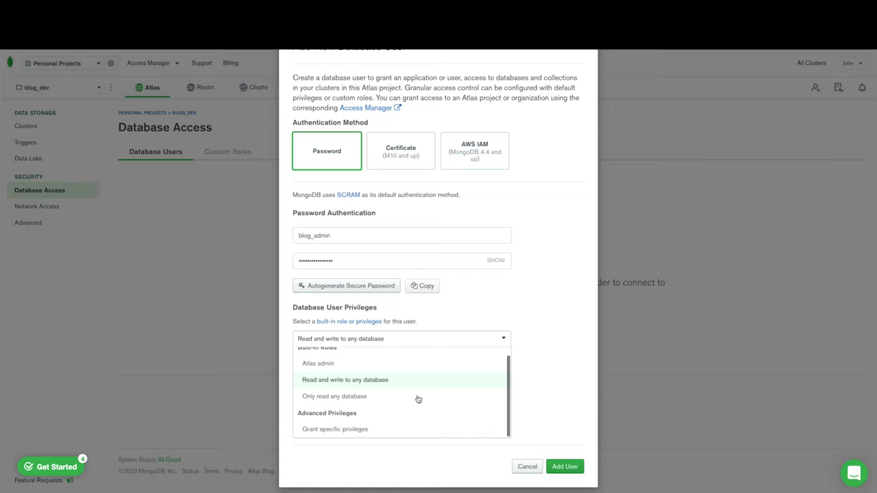
scroll(418, 399, up, 1)
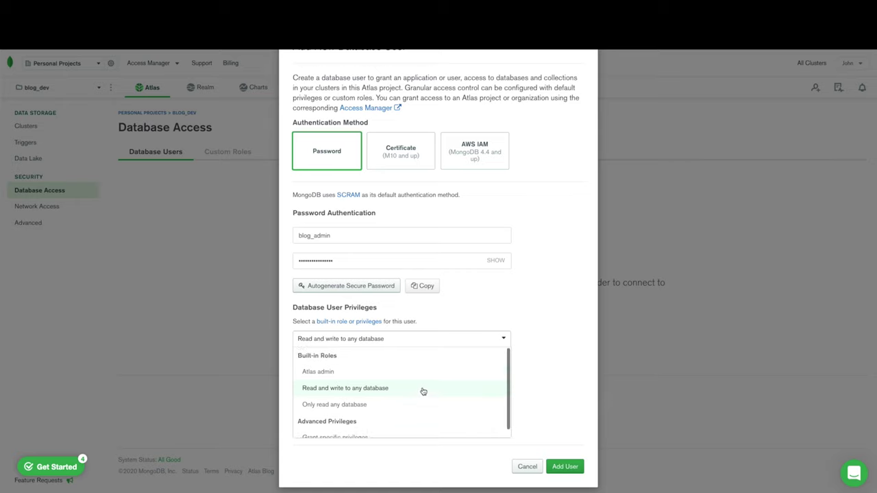
click(496, 337)
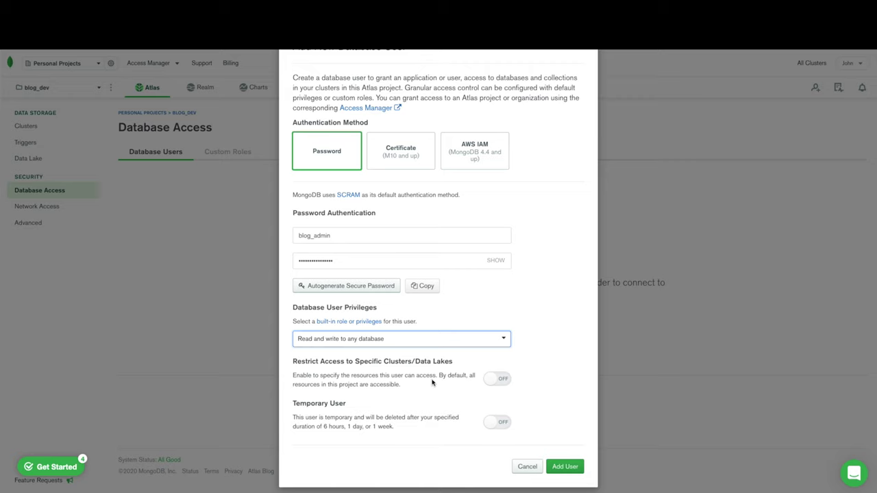
Enable cluster-specific access restriction and grant blog_admin access to the Blog cluster only
click(503, 379)
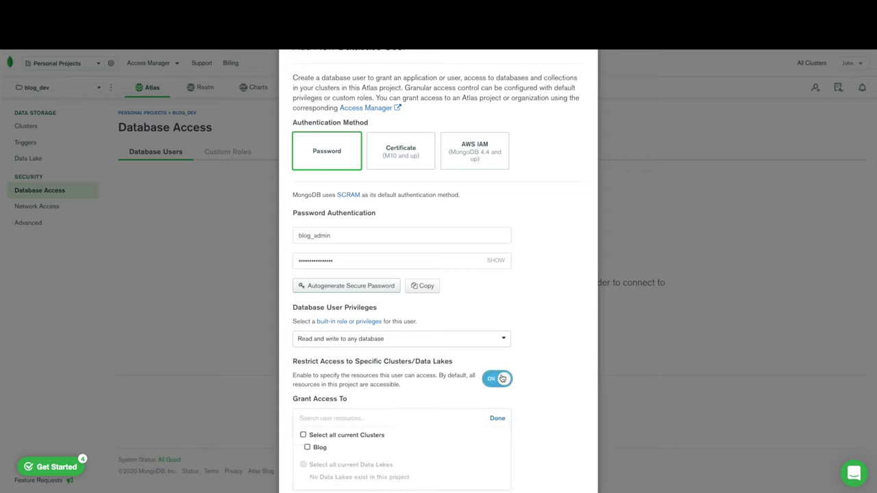
click(303, 436)
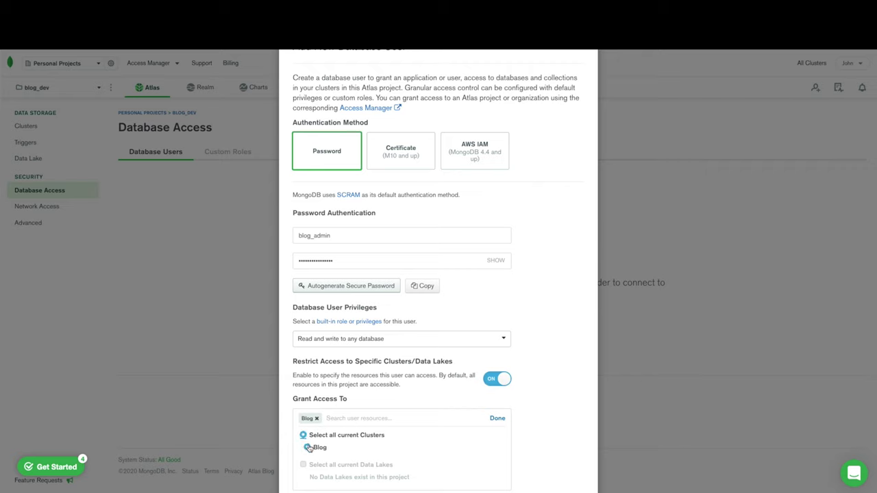
scroll(519, 397, down, 3)
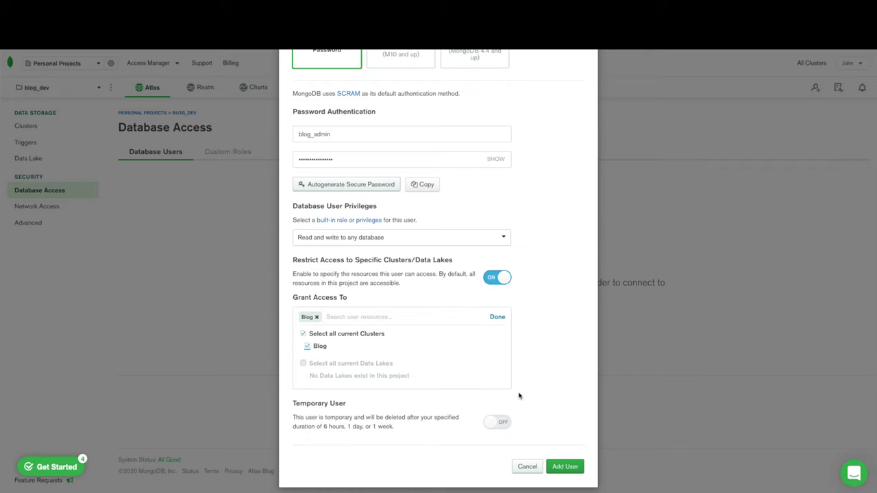
click(498, 318)
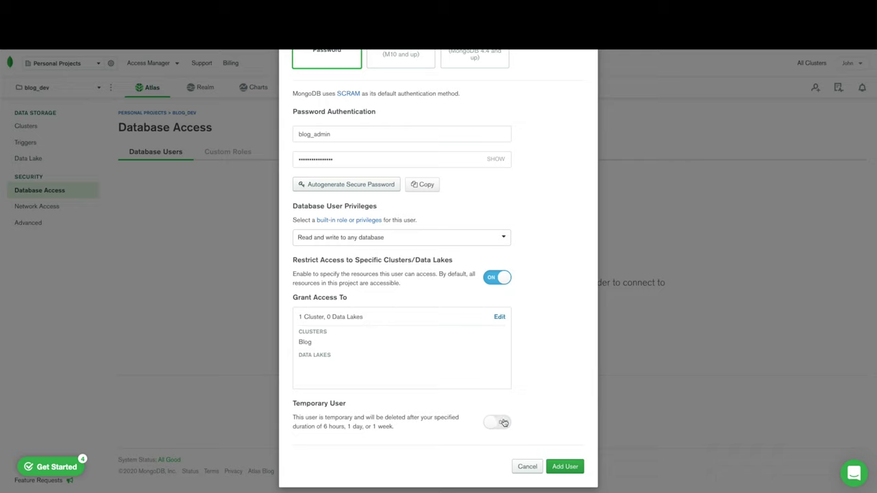
Leave Temporary User off and add blog_admin as a permanent database user
click(503, 423)
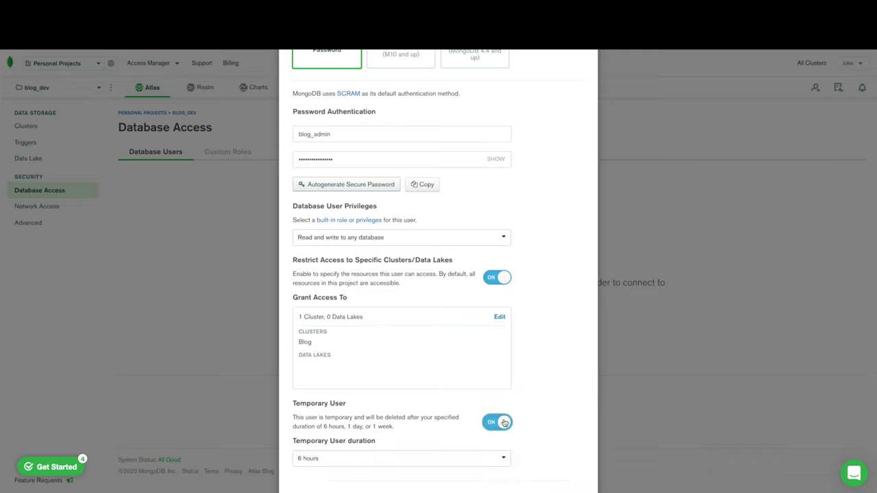
click(504, 423)
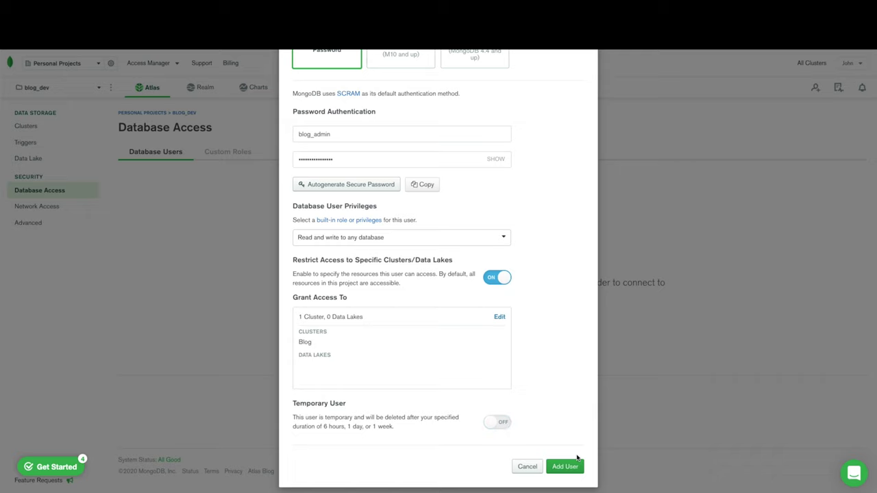
click(579, 472)
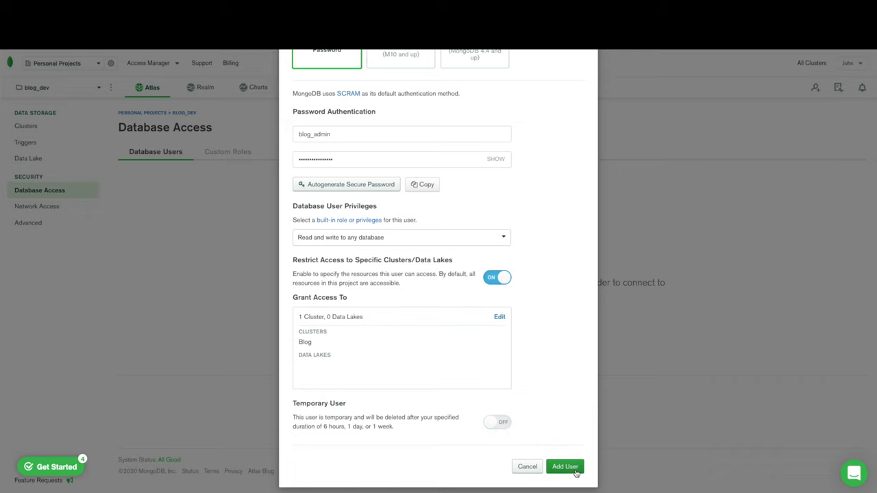